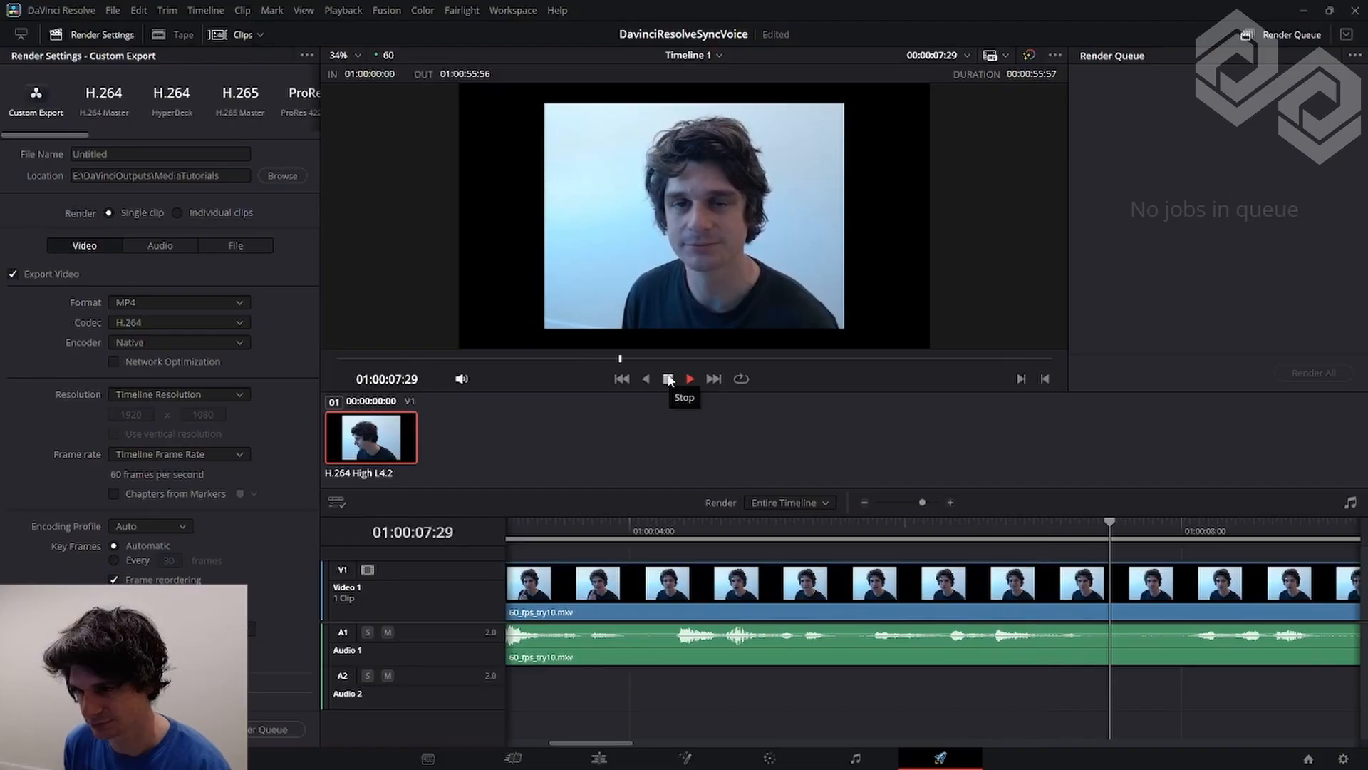
Stop the timeline playback, play the exported 60fps_MP4_H264_Auto_AAC video to check its voice sync, and close the player.
left_click(669, 378)
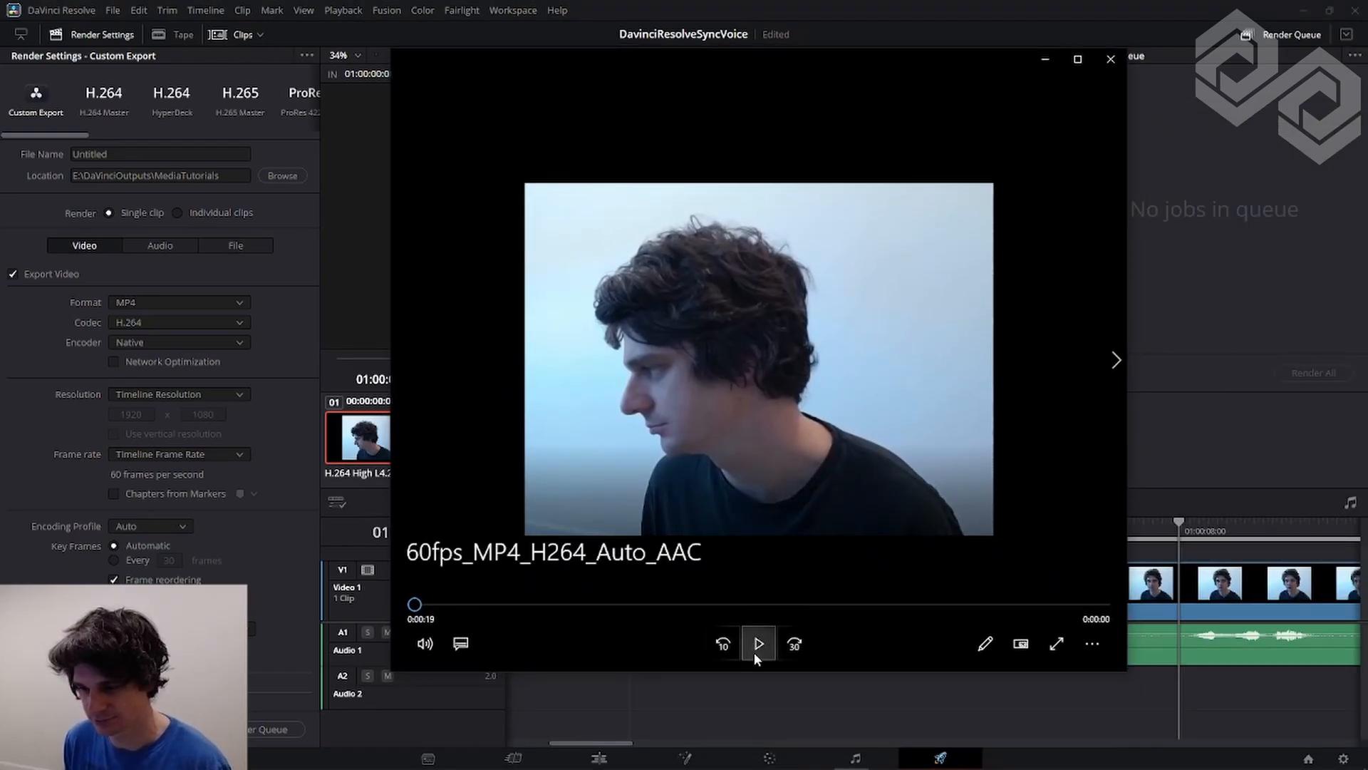
left_click(756, 645)
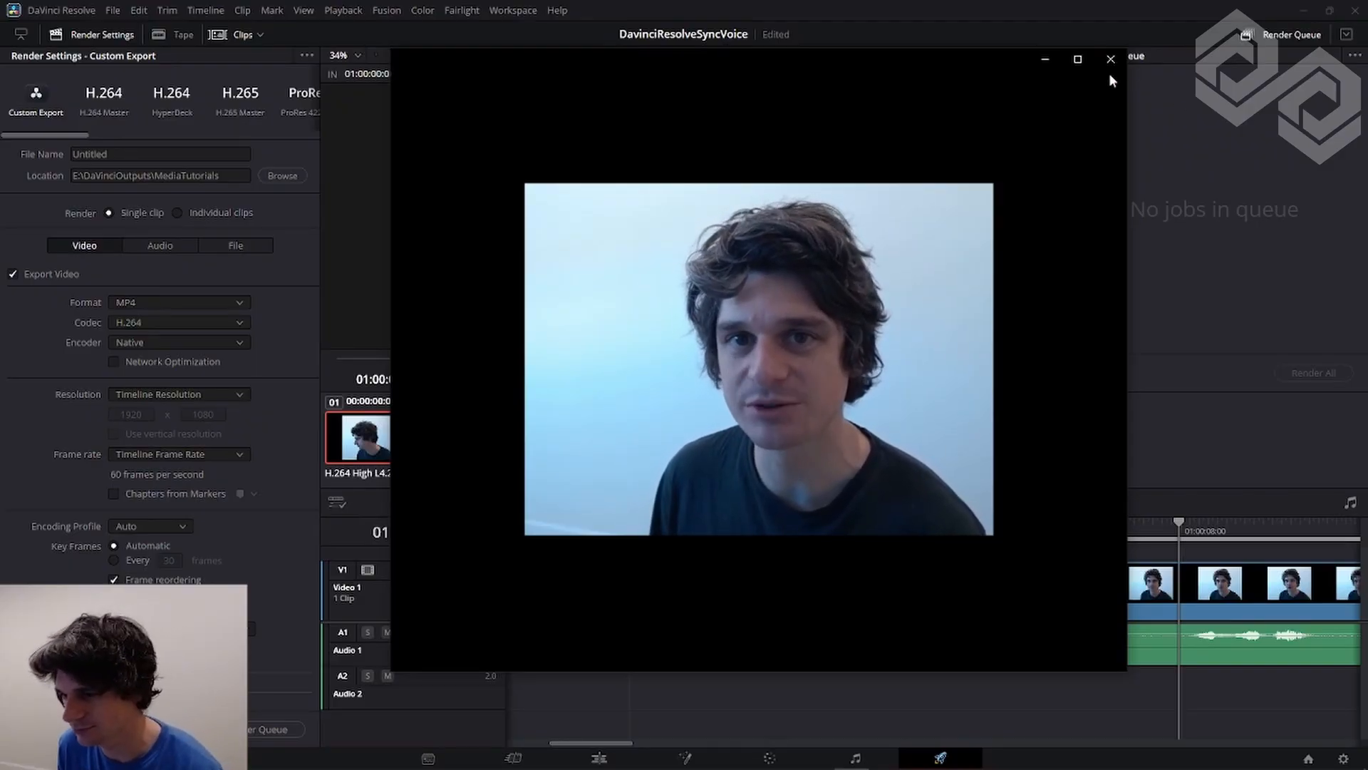
mouse_move(904, 397)
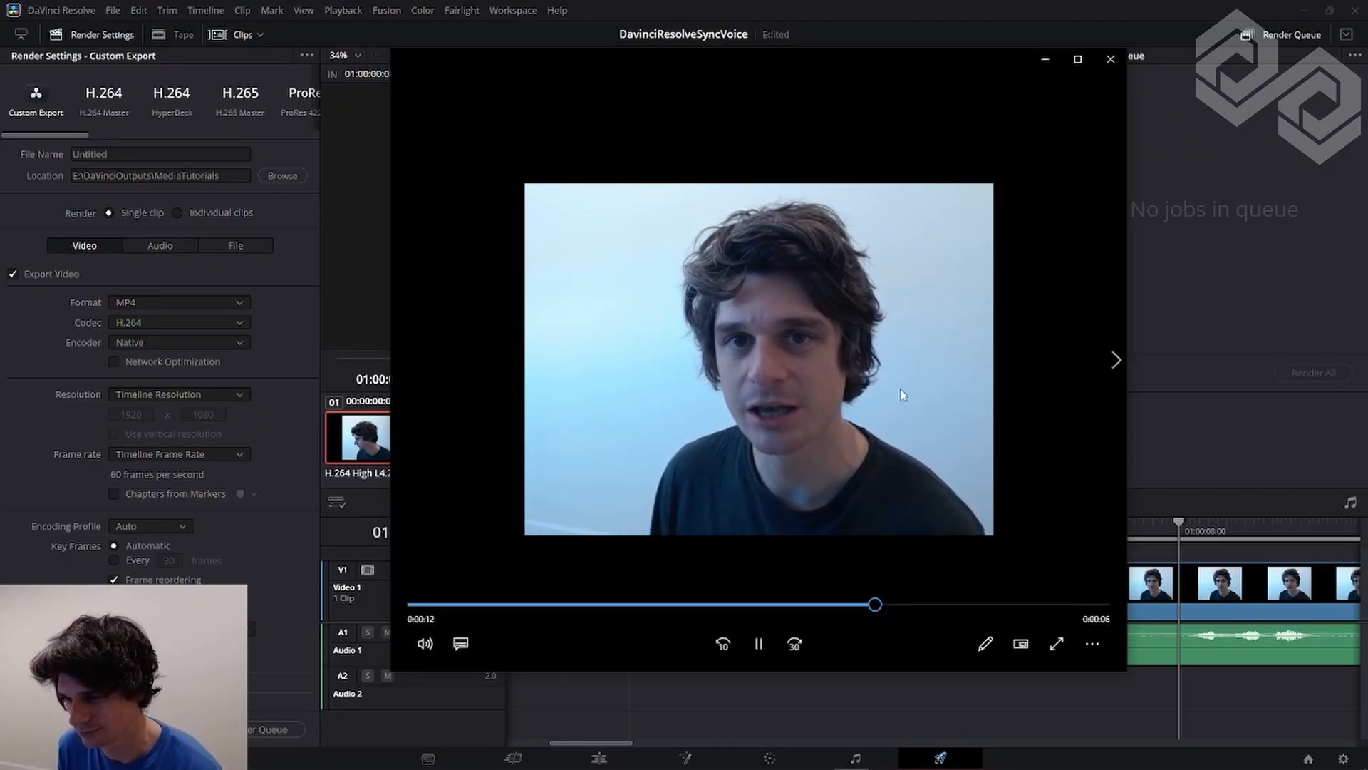
left_click(758, 645)
left_click(1112, 61)
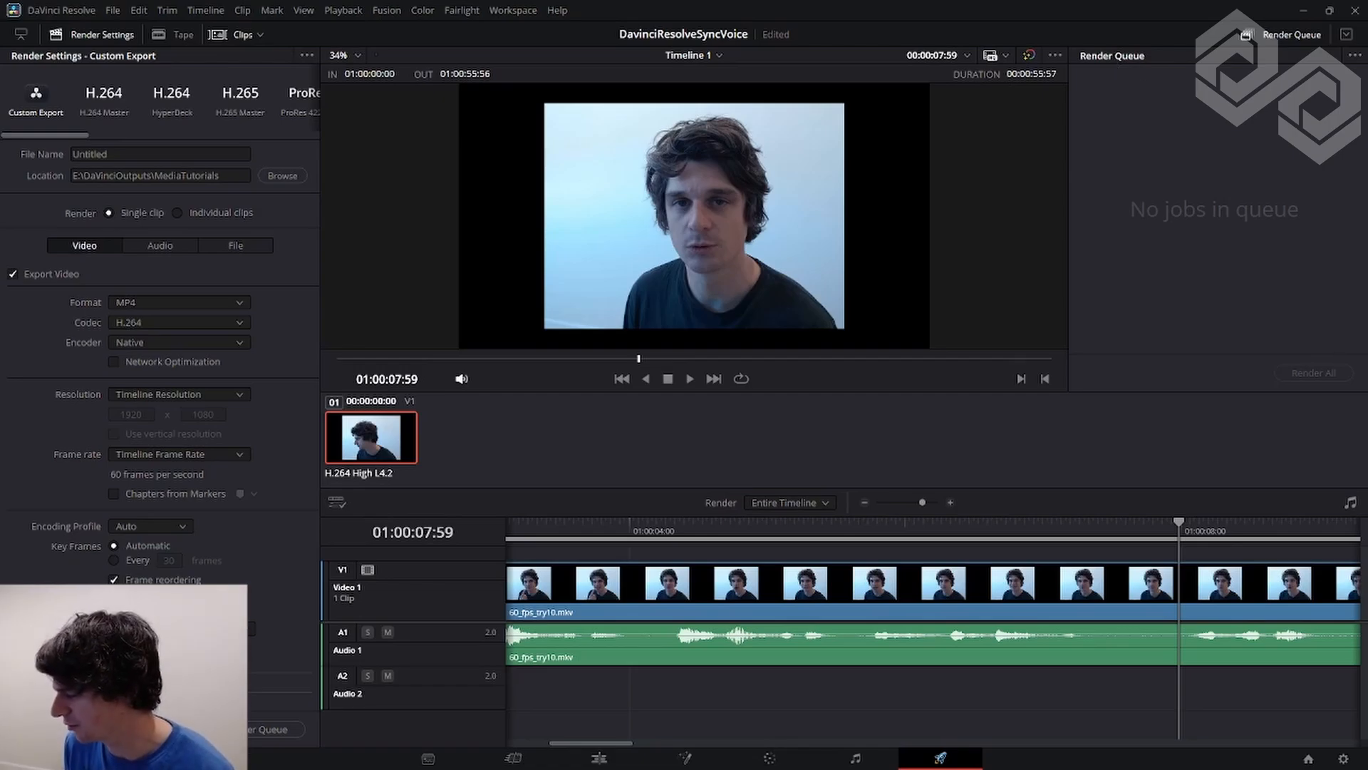
Switch to OBS, review its video and output recording settings without changing them, and move the OBS window off the screen.
left_click_drag(1367, 641, 589, 102)
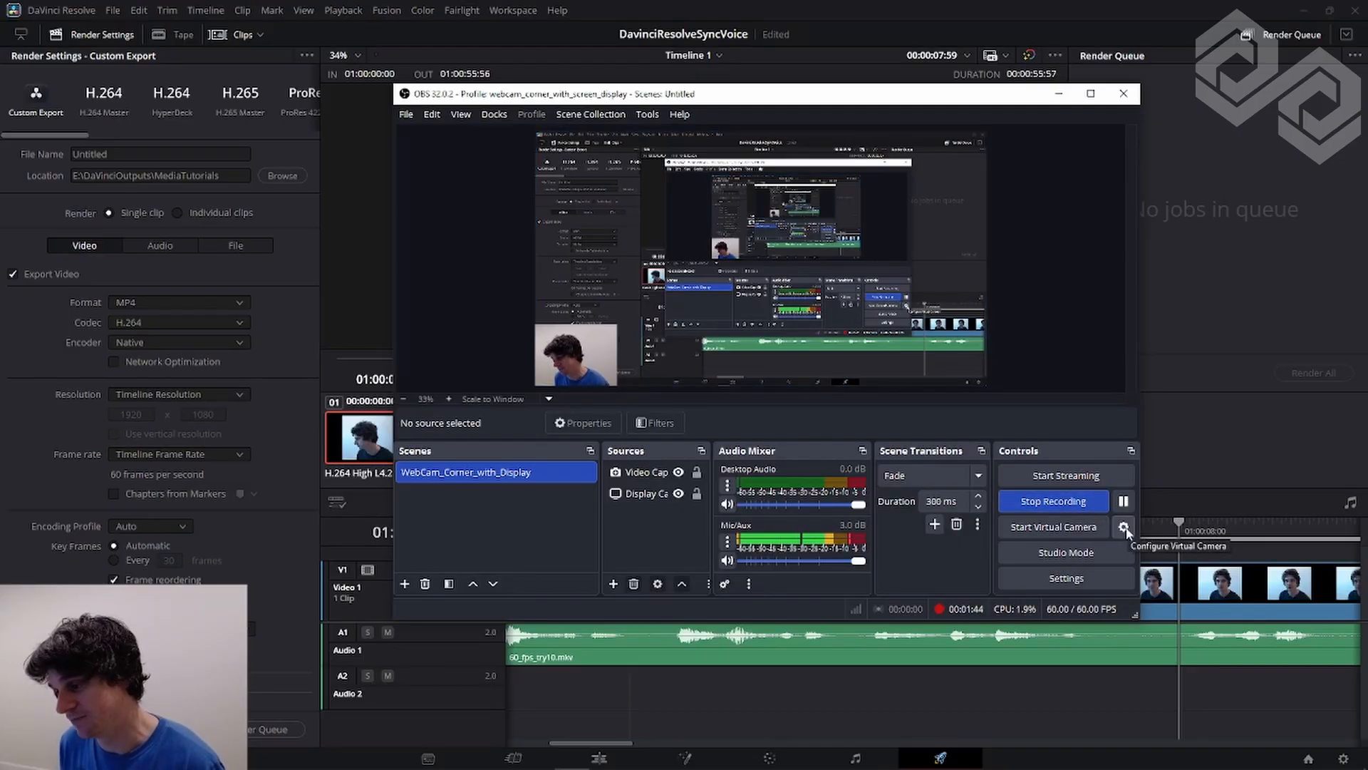
left_click(1066, 578)
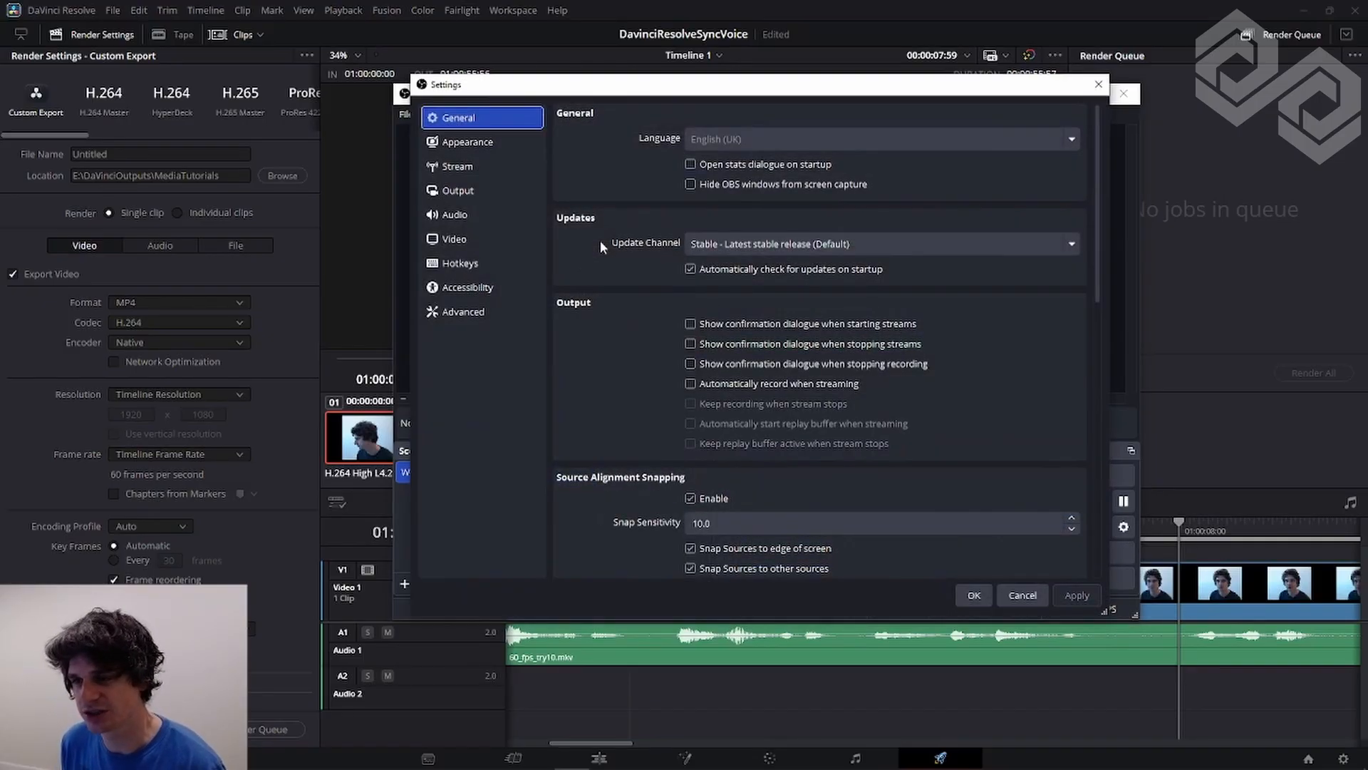
left_click(496, 236)
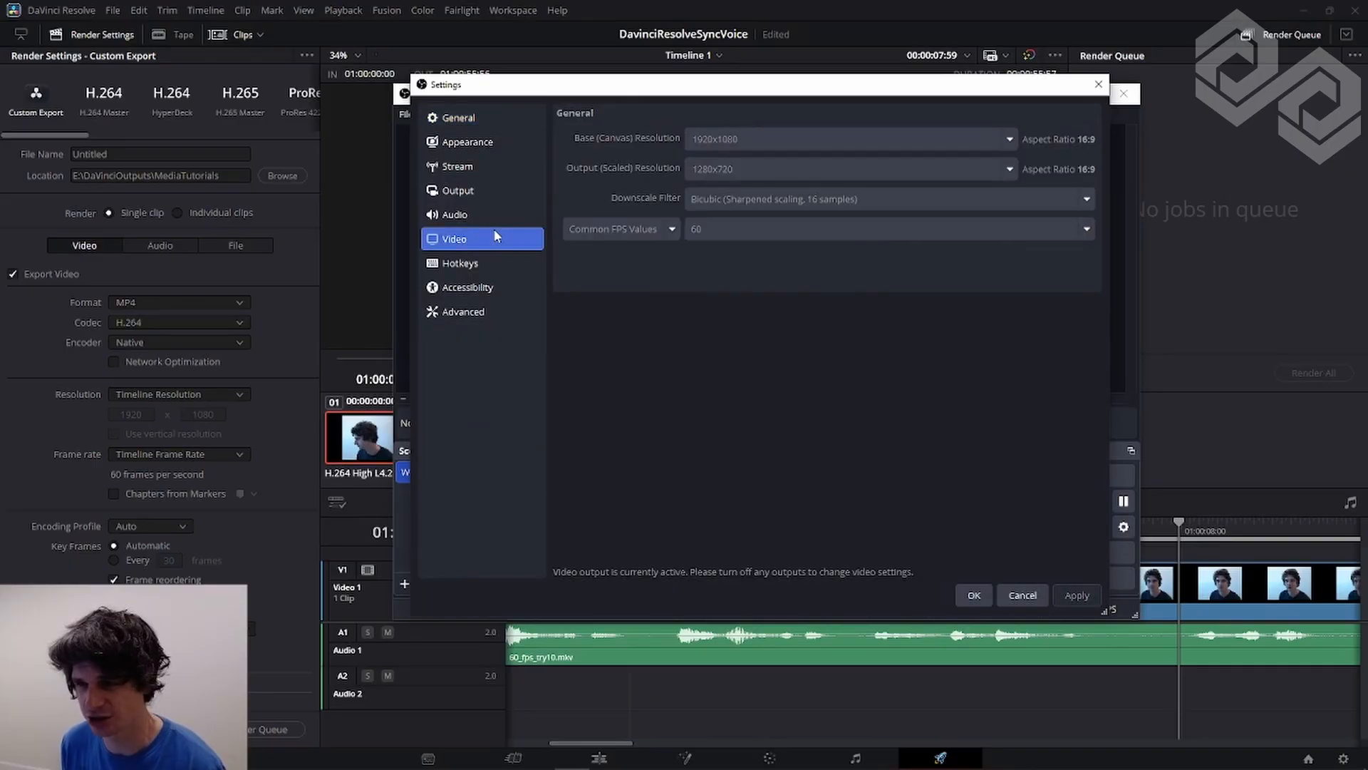
left_click(485, 188)
scroll(889, 405, "down", 2)
scroll(888, 403, "down", 1)
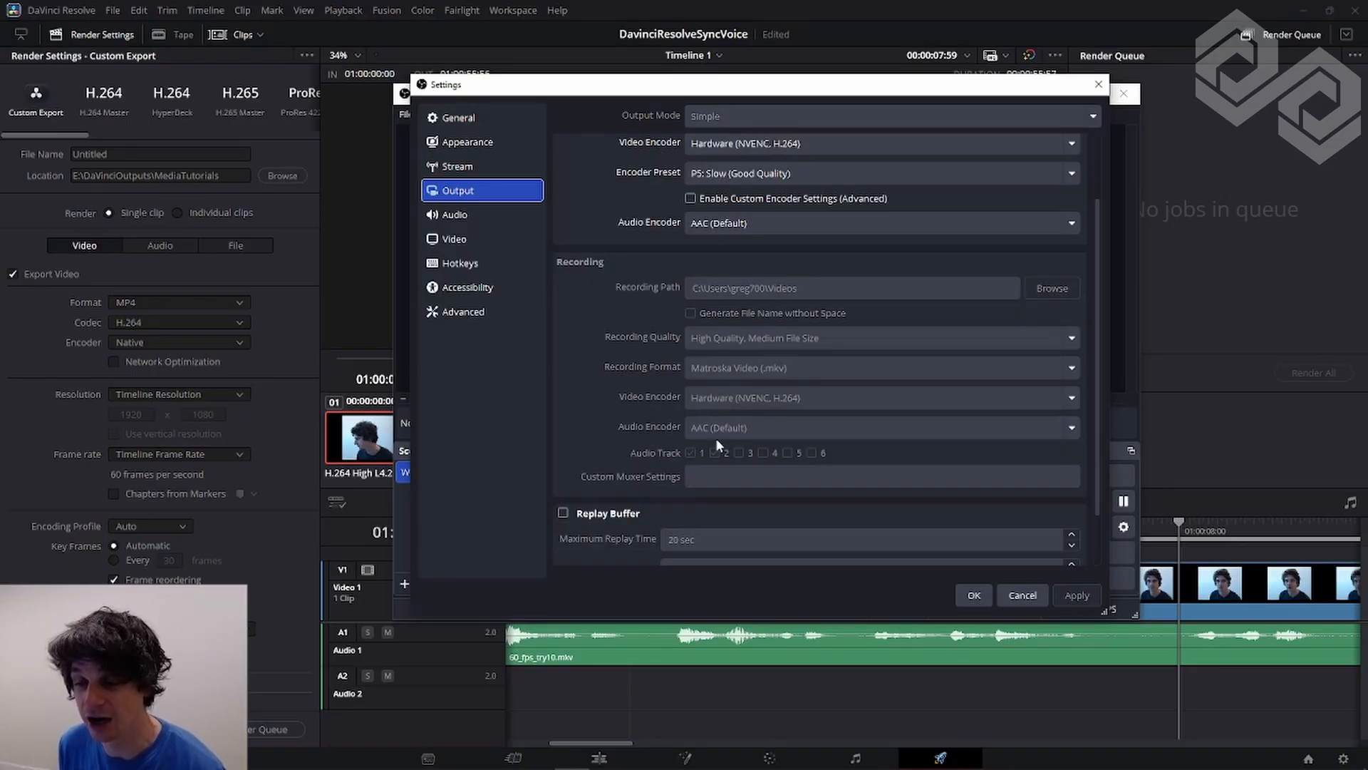
left_click(1020, 596)
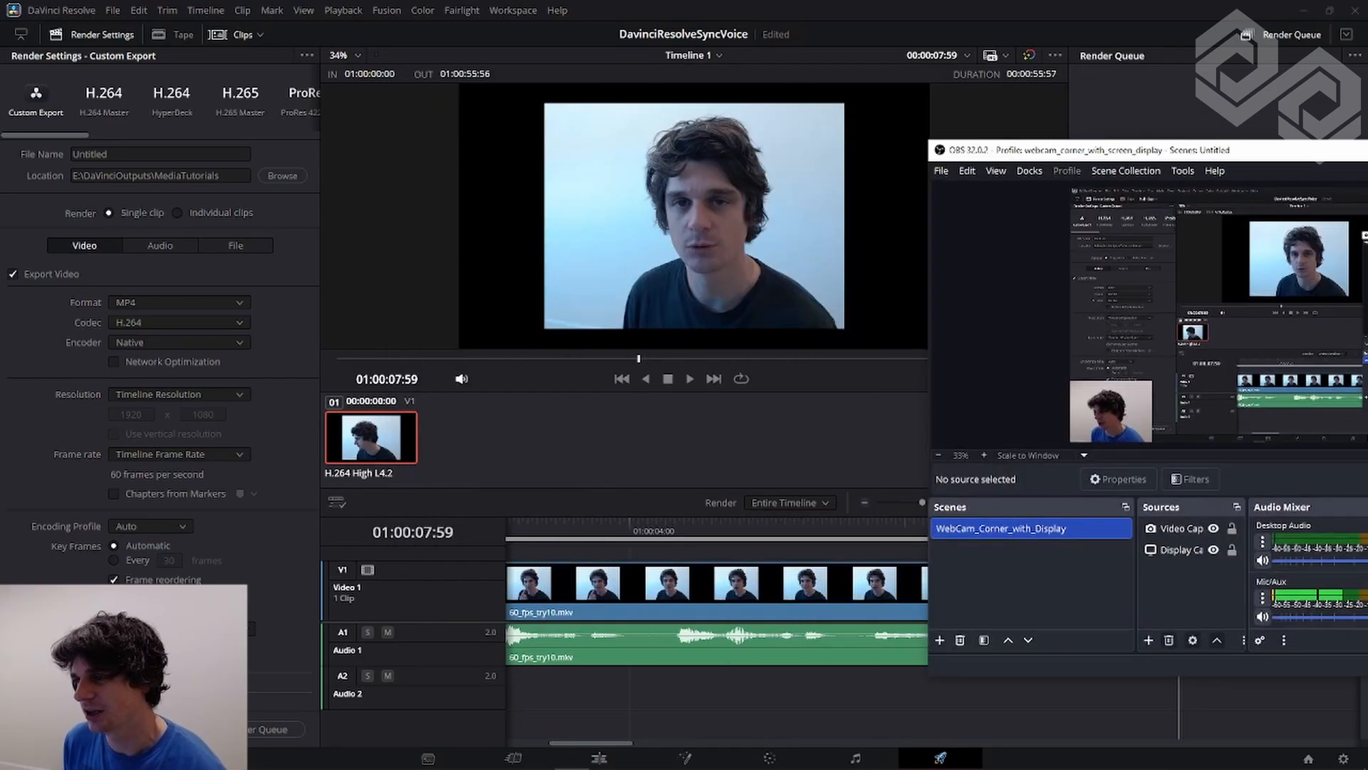
left_click_drag(1318, 150, 1367, 151)
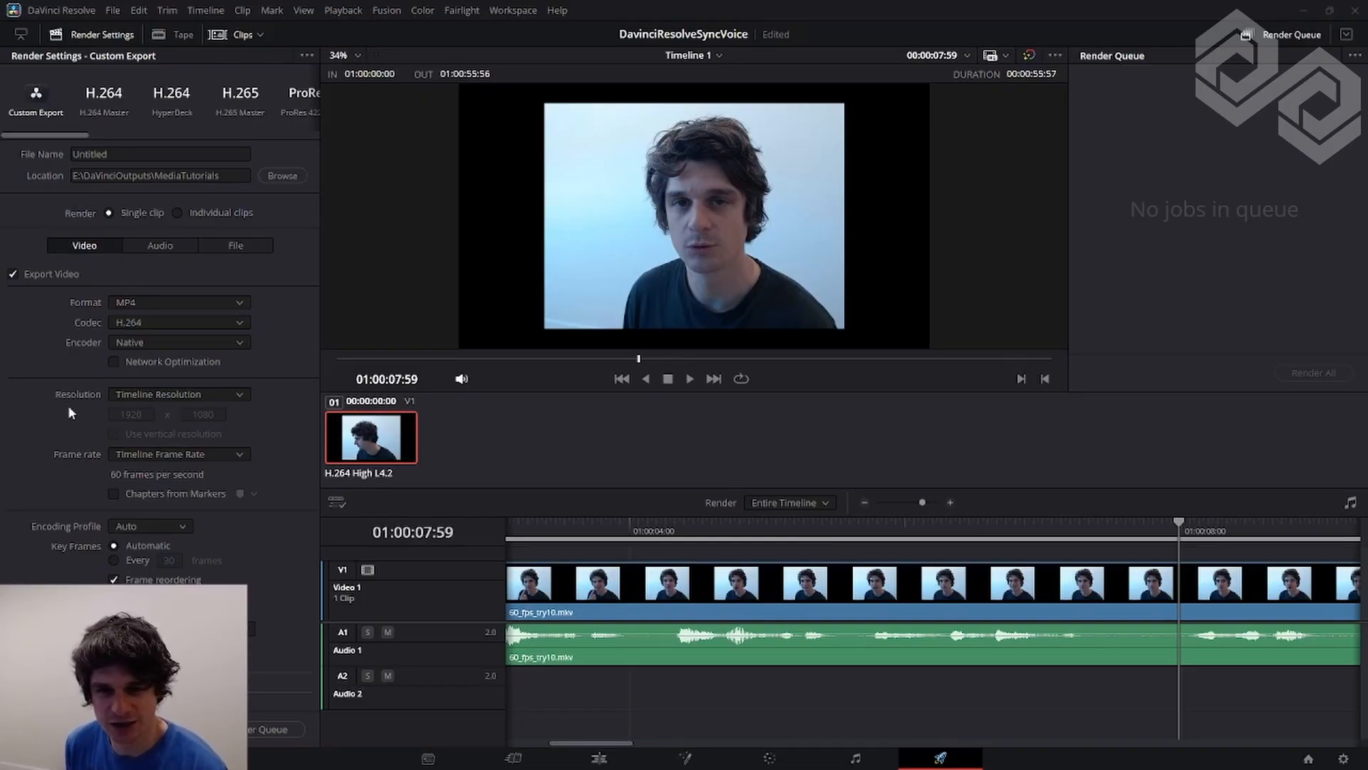
Set the video export resolution to 3840 x 2160 Ultra HD.
left_click(214, 396)
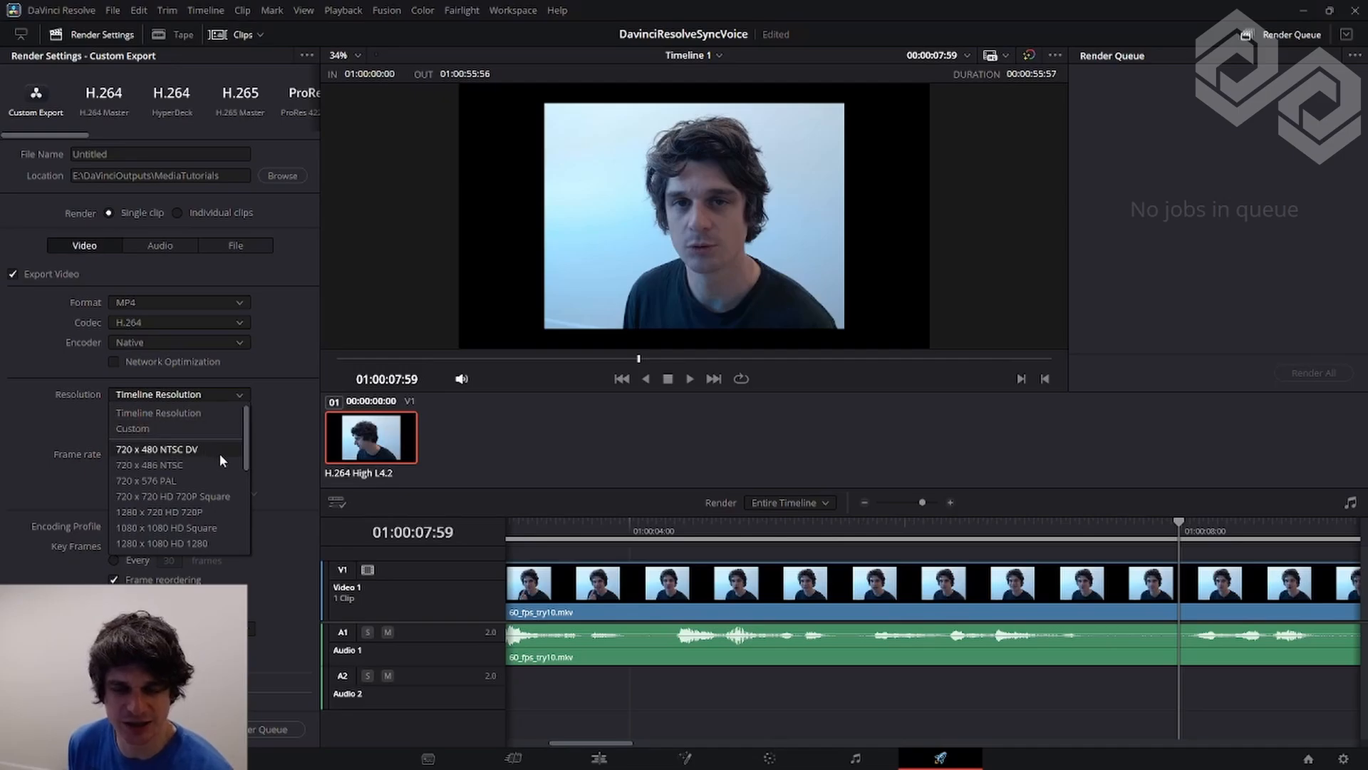
scroll(213, 452, "down", 3)
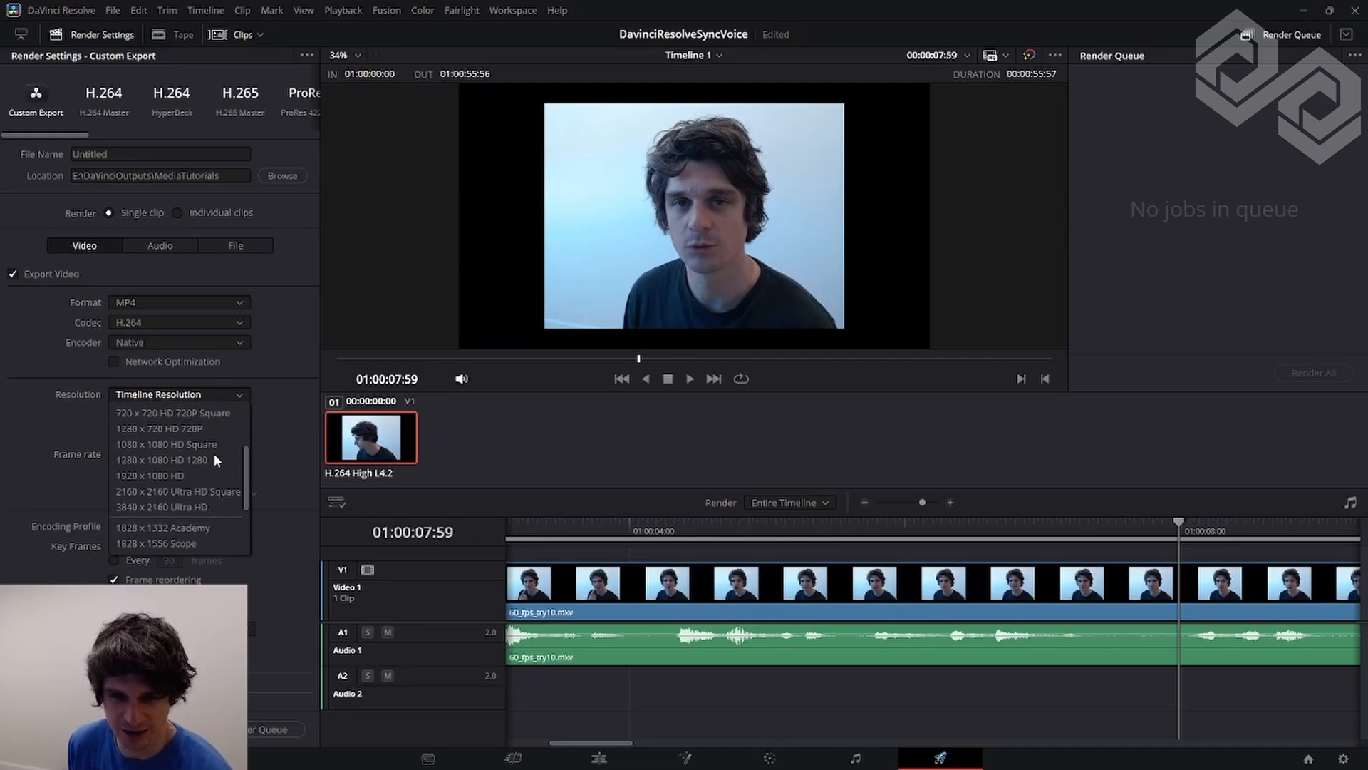
left_click(198, 504)
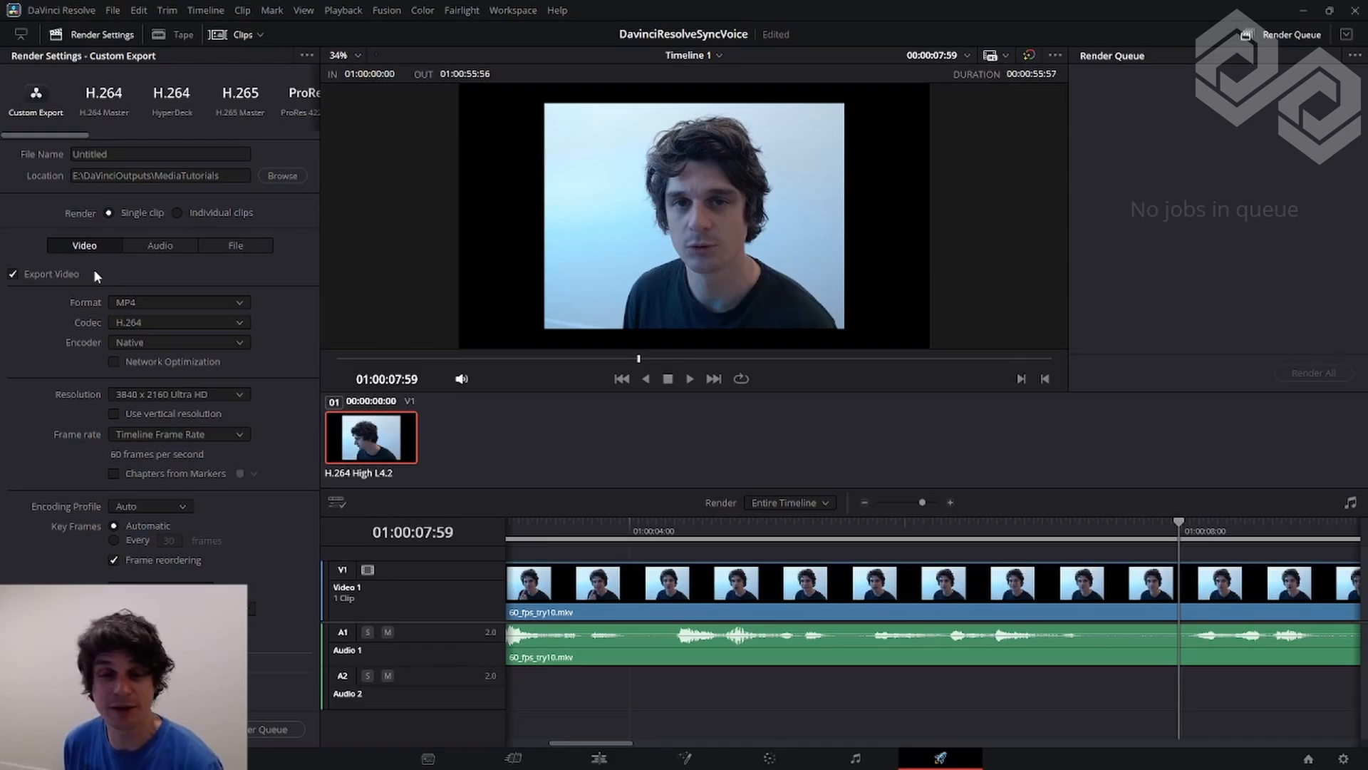
Show the audio export settings and play back stretches of the timeline to check the voice sync.
left_click(157, 246)
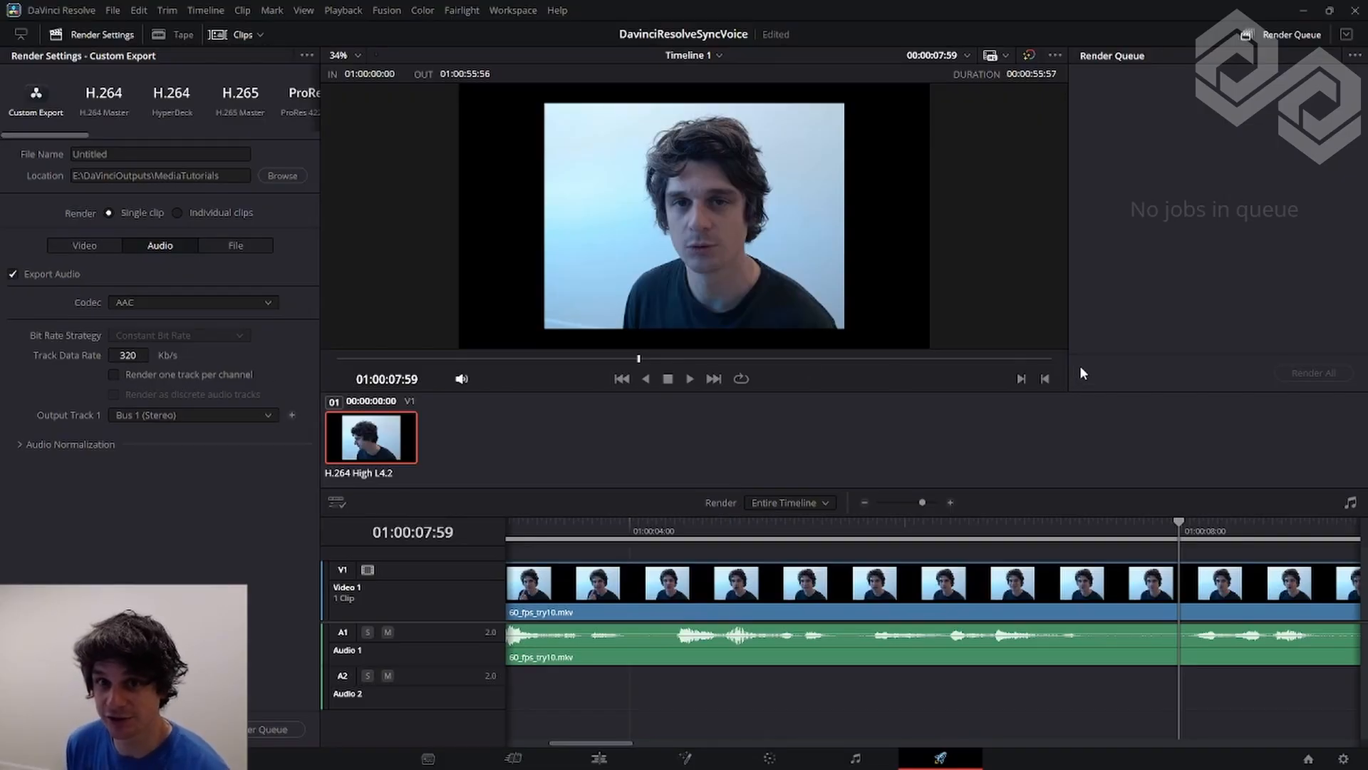
left_click_drag(1180, 524, 846, 526)
left_click(688, 378)
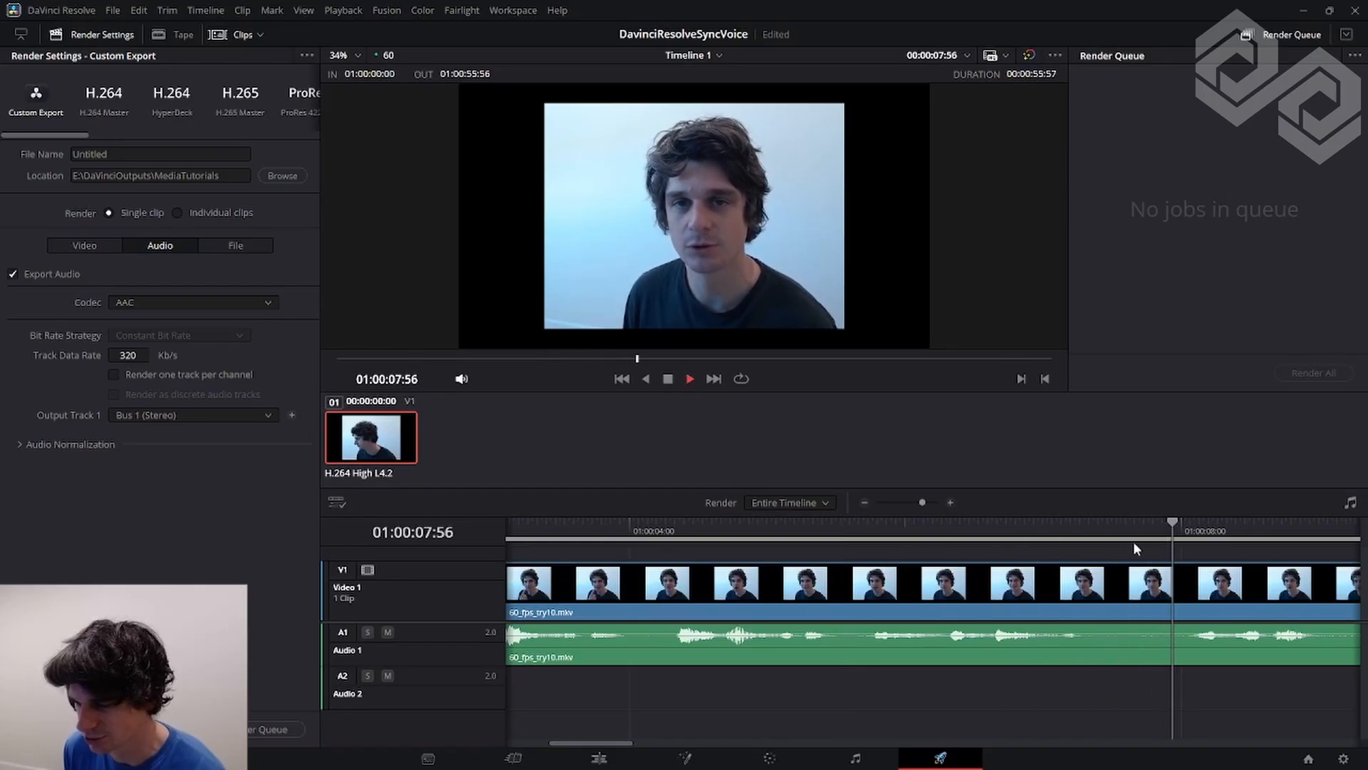
left_click(668, 379)
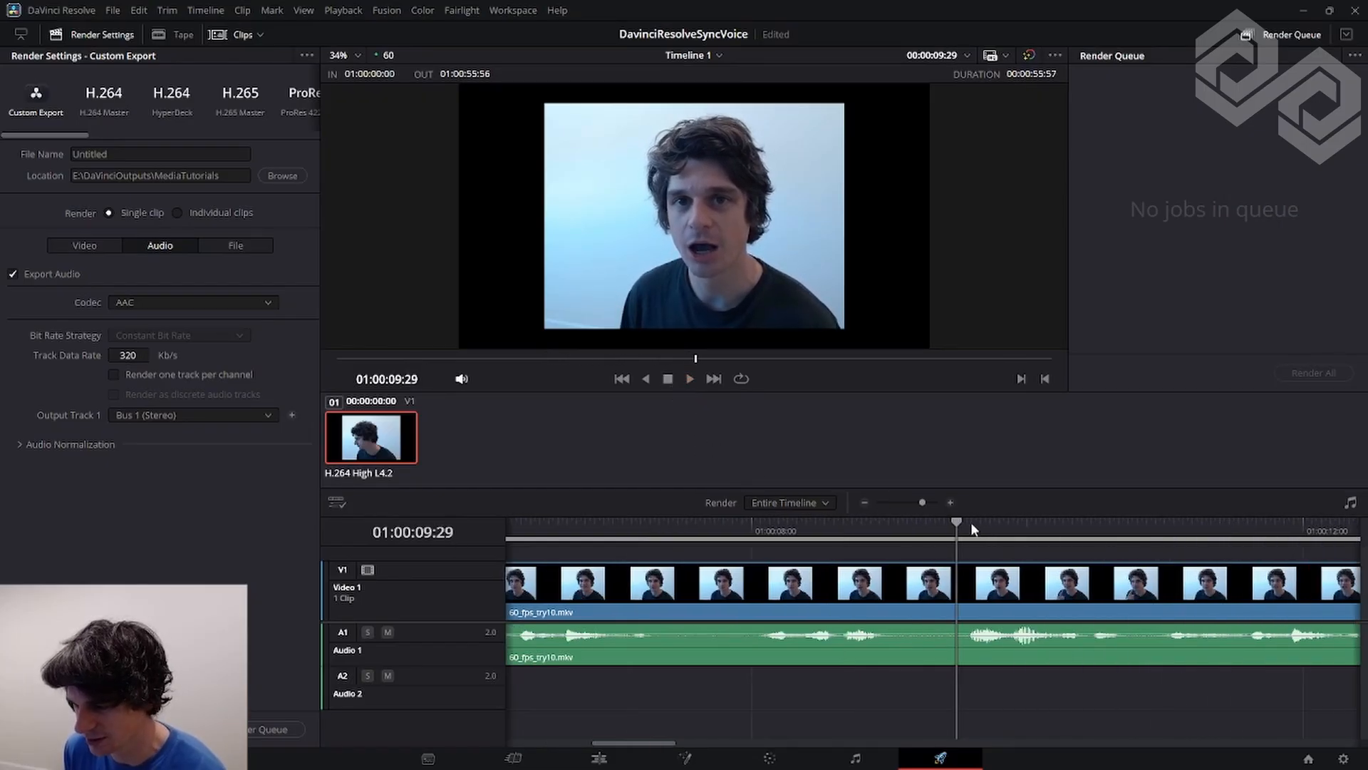
left_click(690, 380)
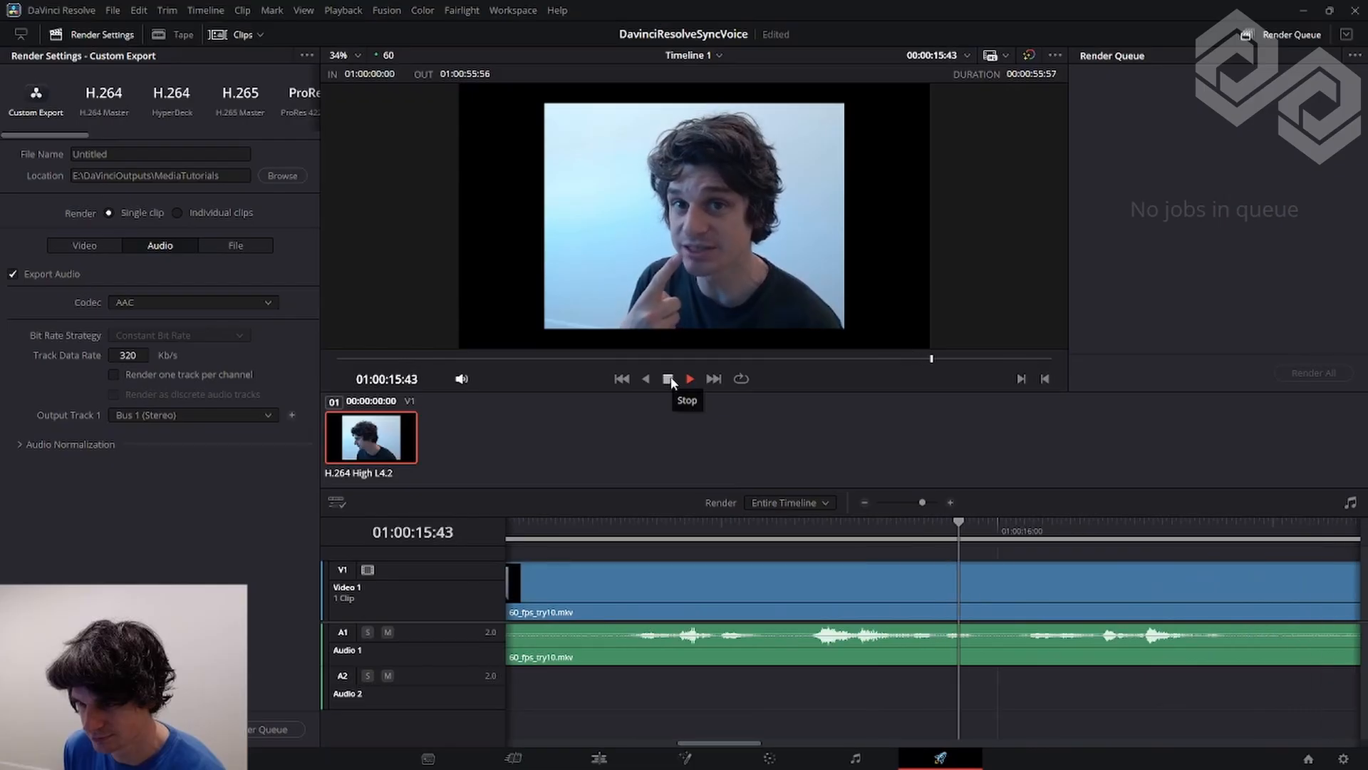
left_click(670, 379)
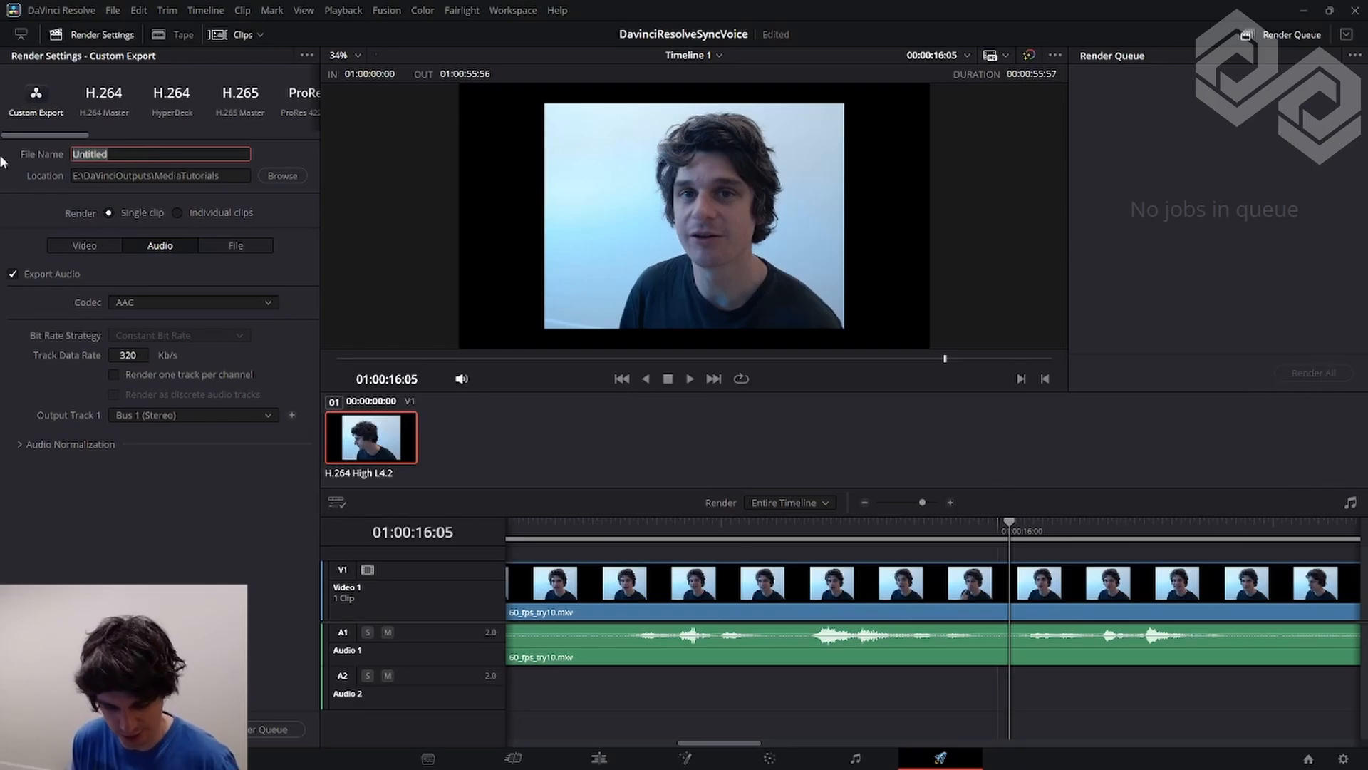
Name the export bob, add it to the render queue accepting the higher resolution, and close the video player.
type("bob")
left_click(281, 729)
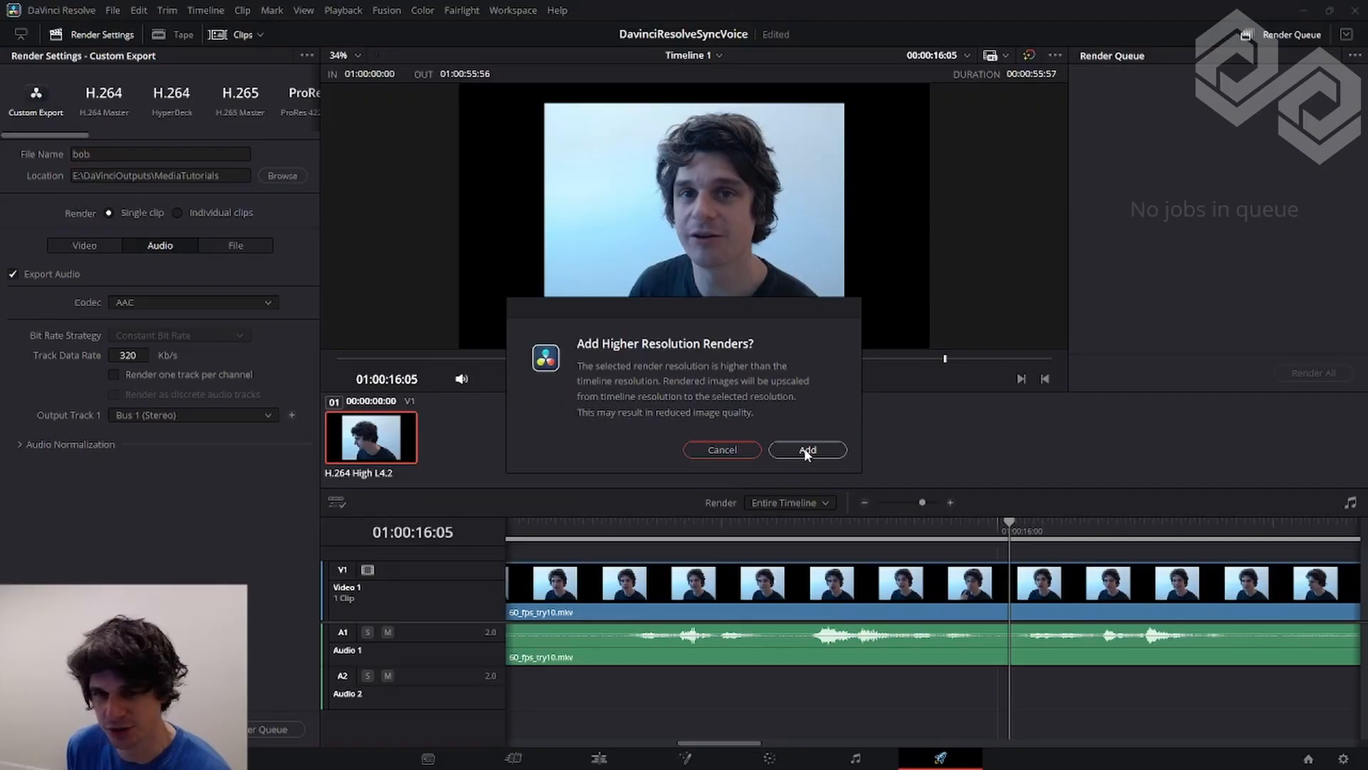
left_click(807, 451)
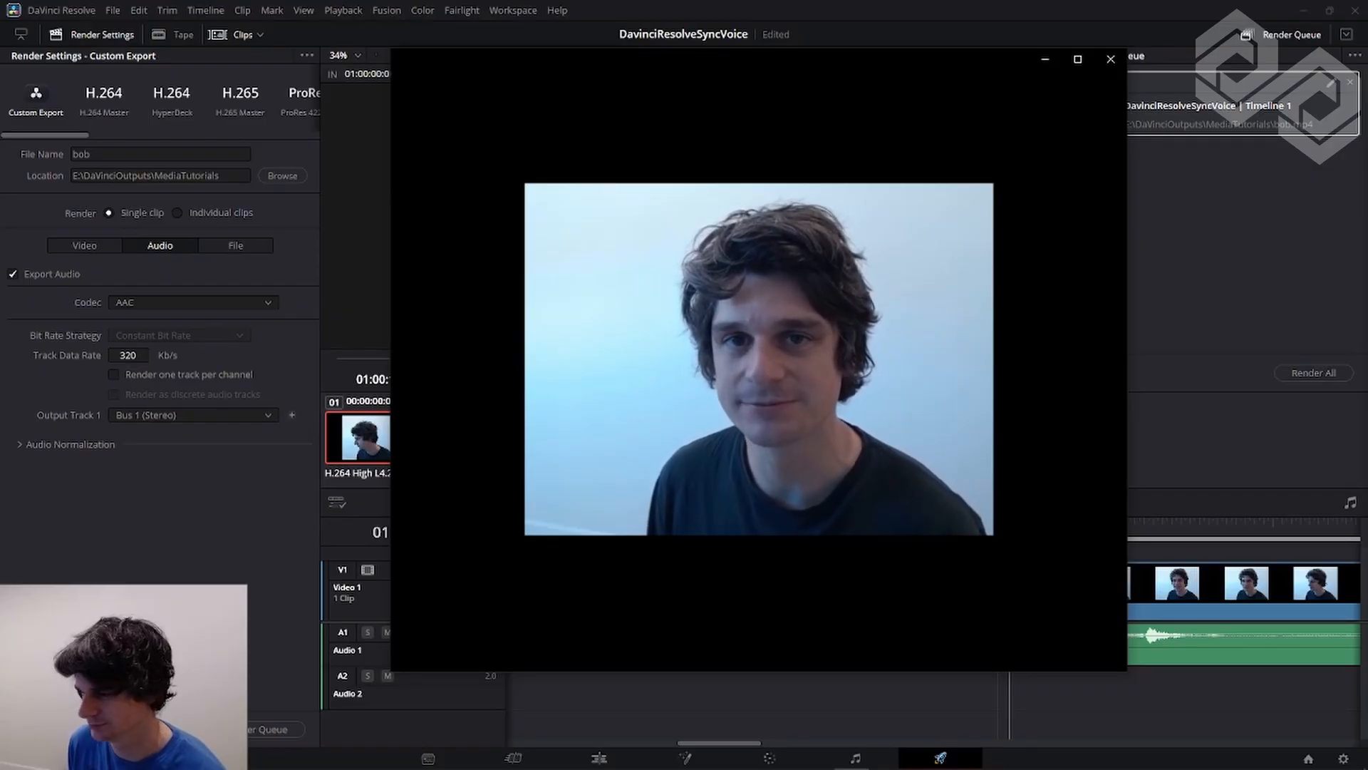
left_click(1110, 60)
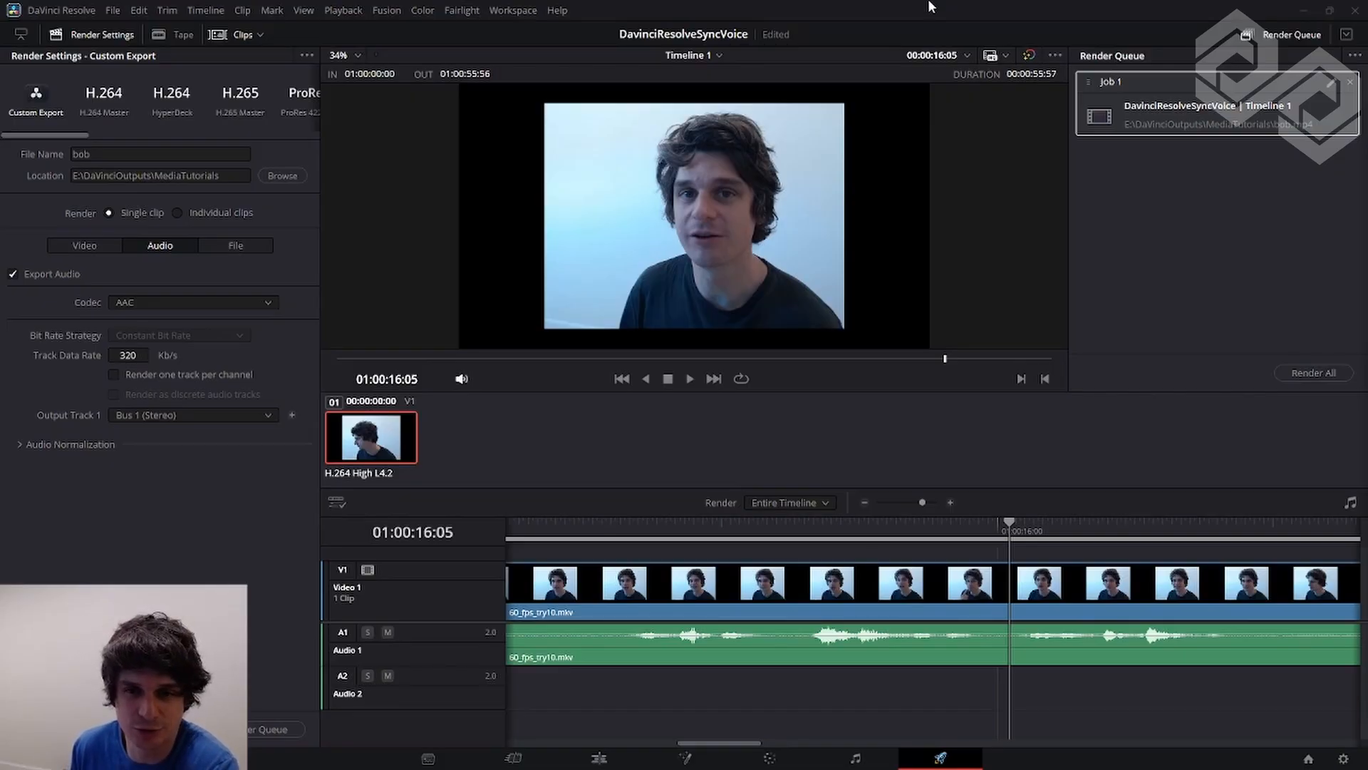
Set the export's video format to QuickTime and its audio codec to Linear PCM.
left_click(85, 246)
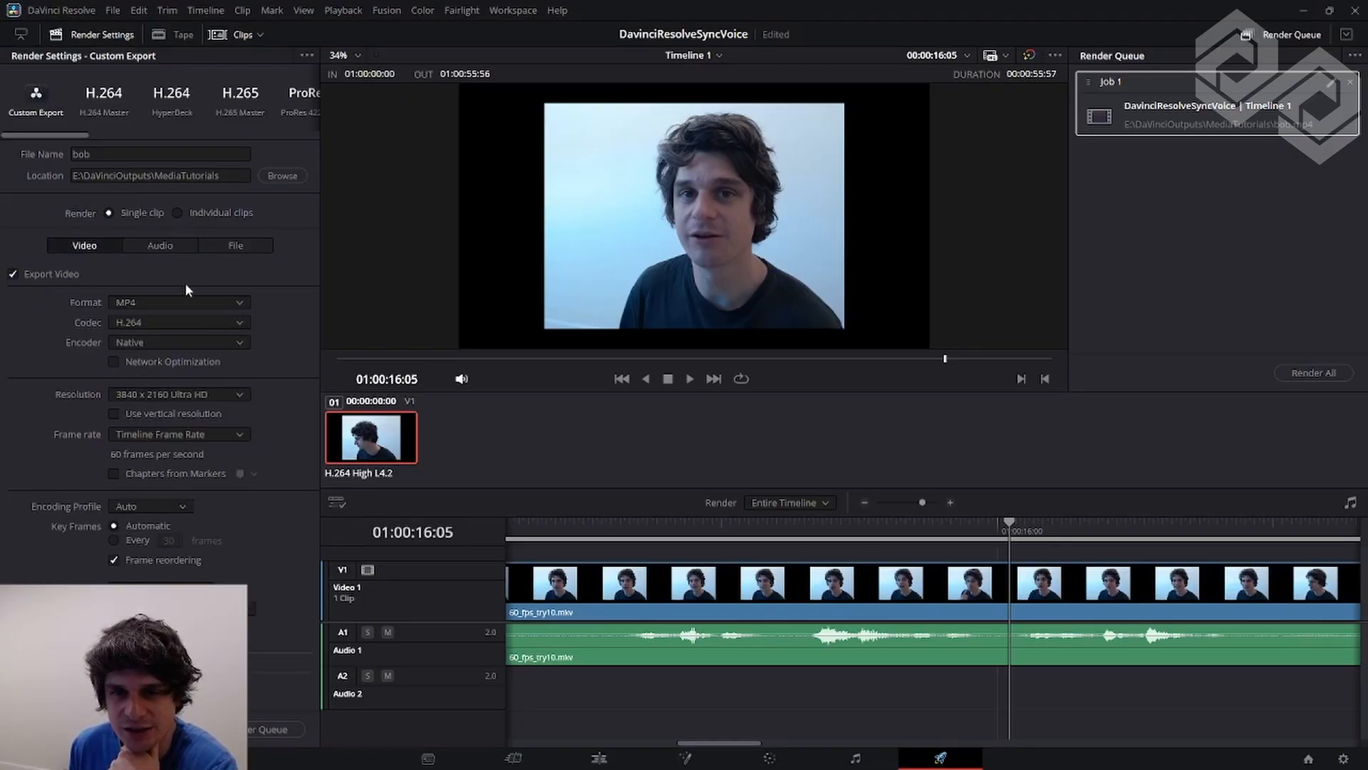
left_click(192, 301)
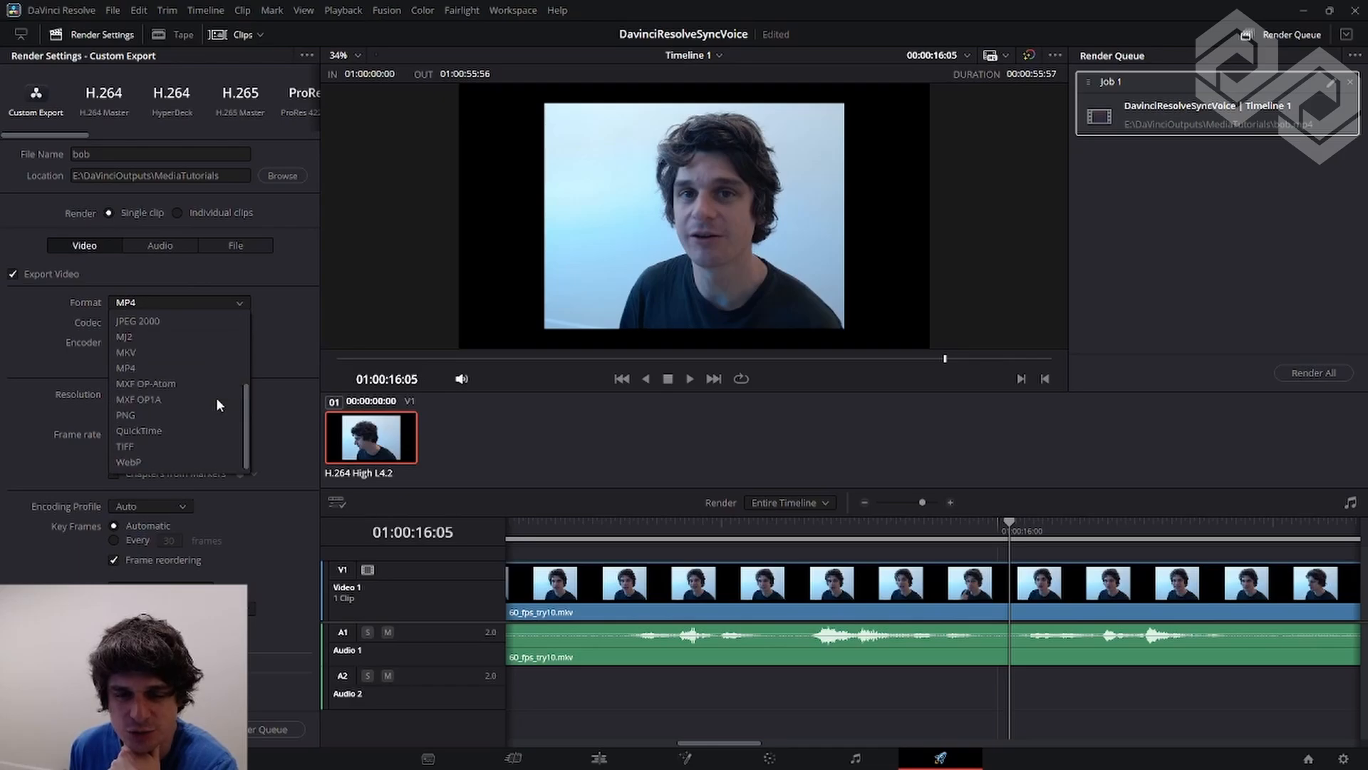
left_click(180, 430)
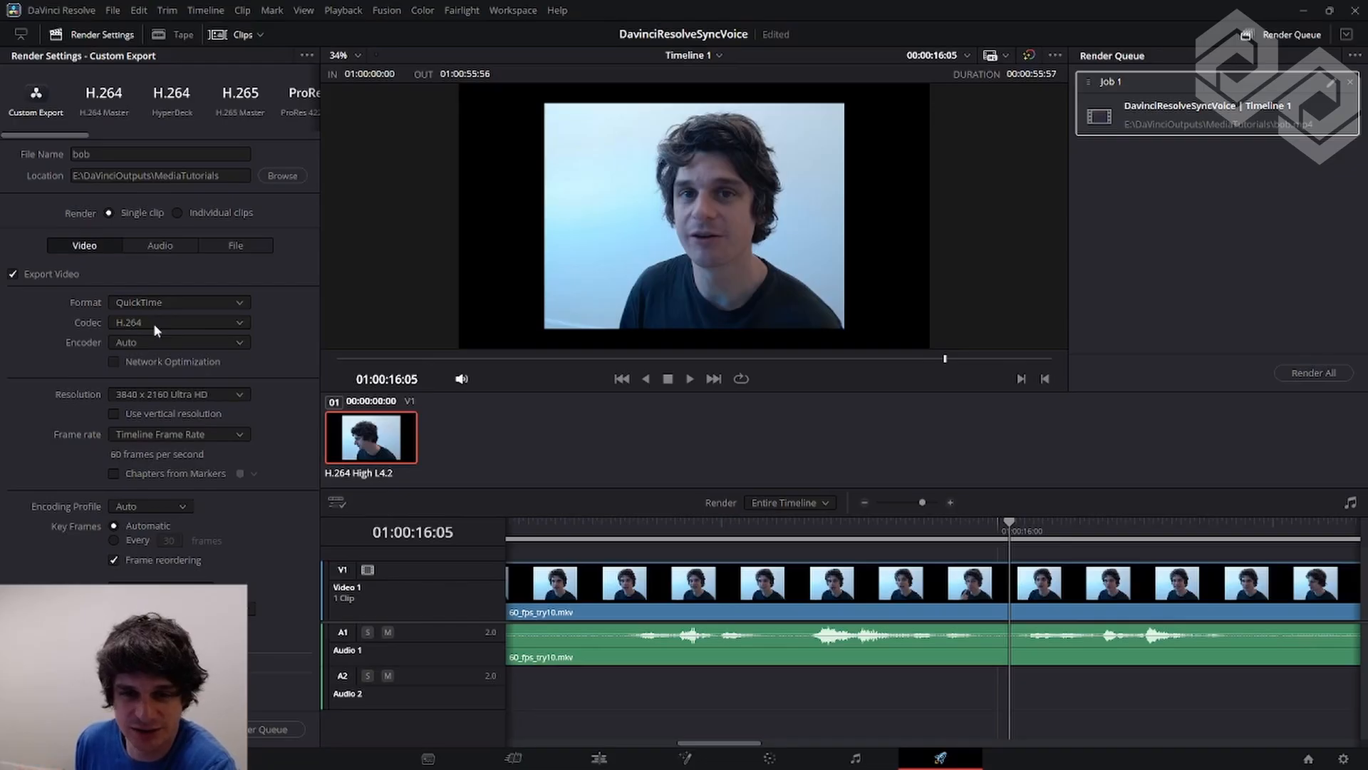
left_click(156, 247)
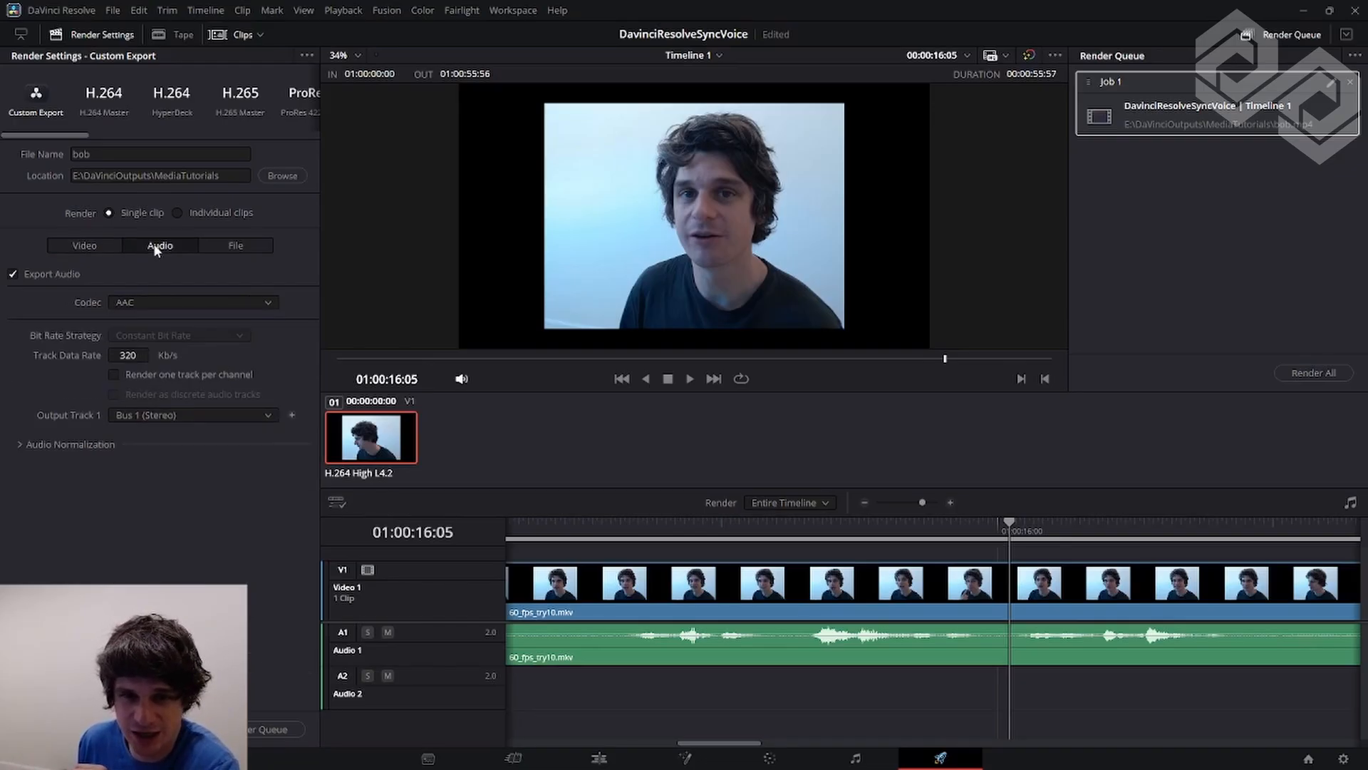
left_click(213, 306)
left_click(198, 319)
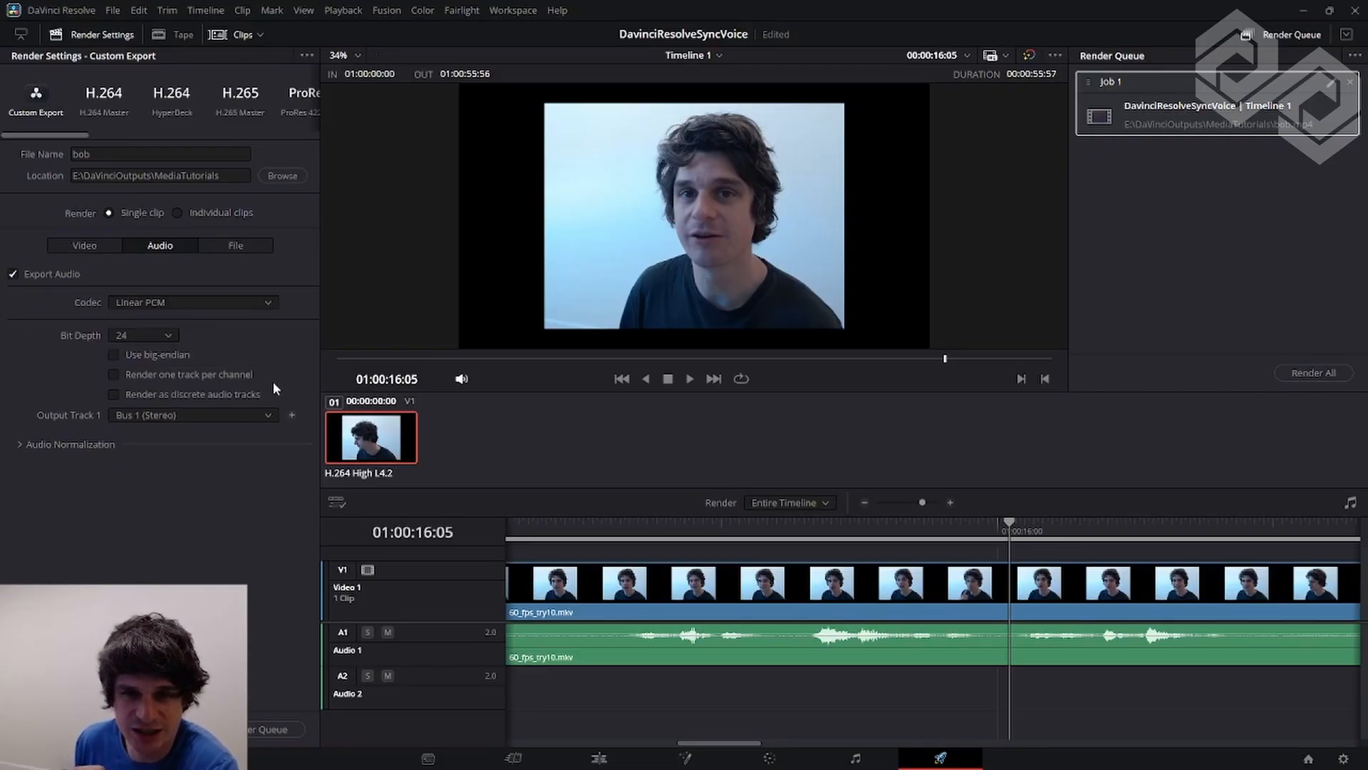
Rename the export bobfix, add it to the render queue accepting the higher resolution, and close the video player.
left_click(108, 153)
type("fix")
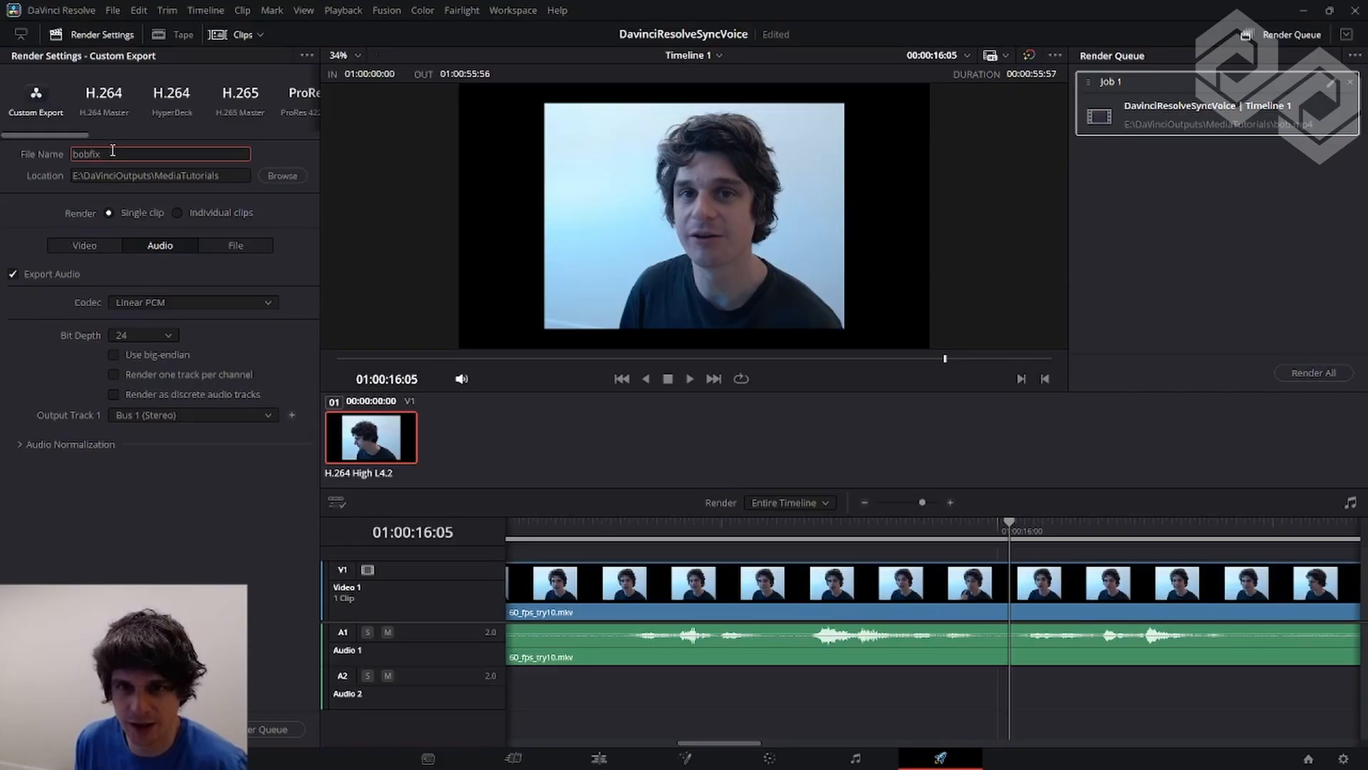
left_click(274, 729)
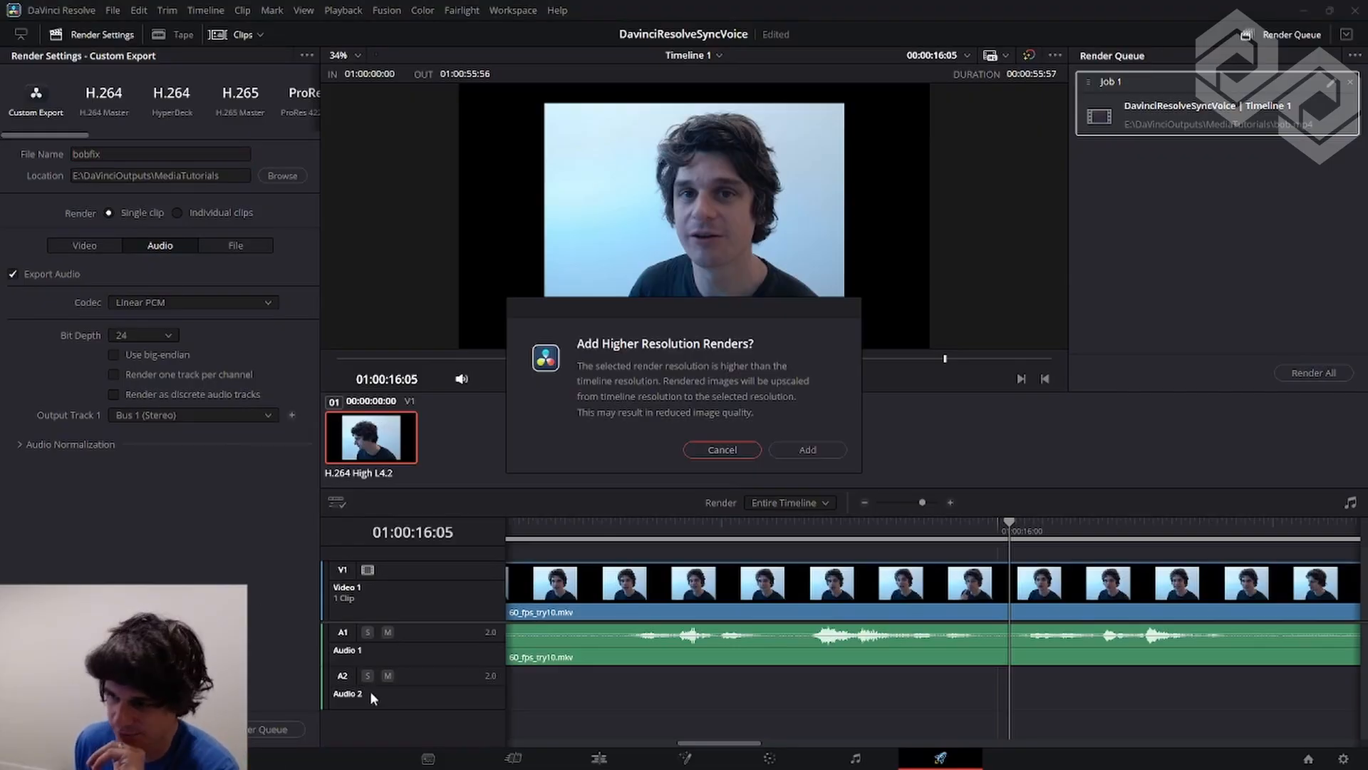
left_click(807, 450)
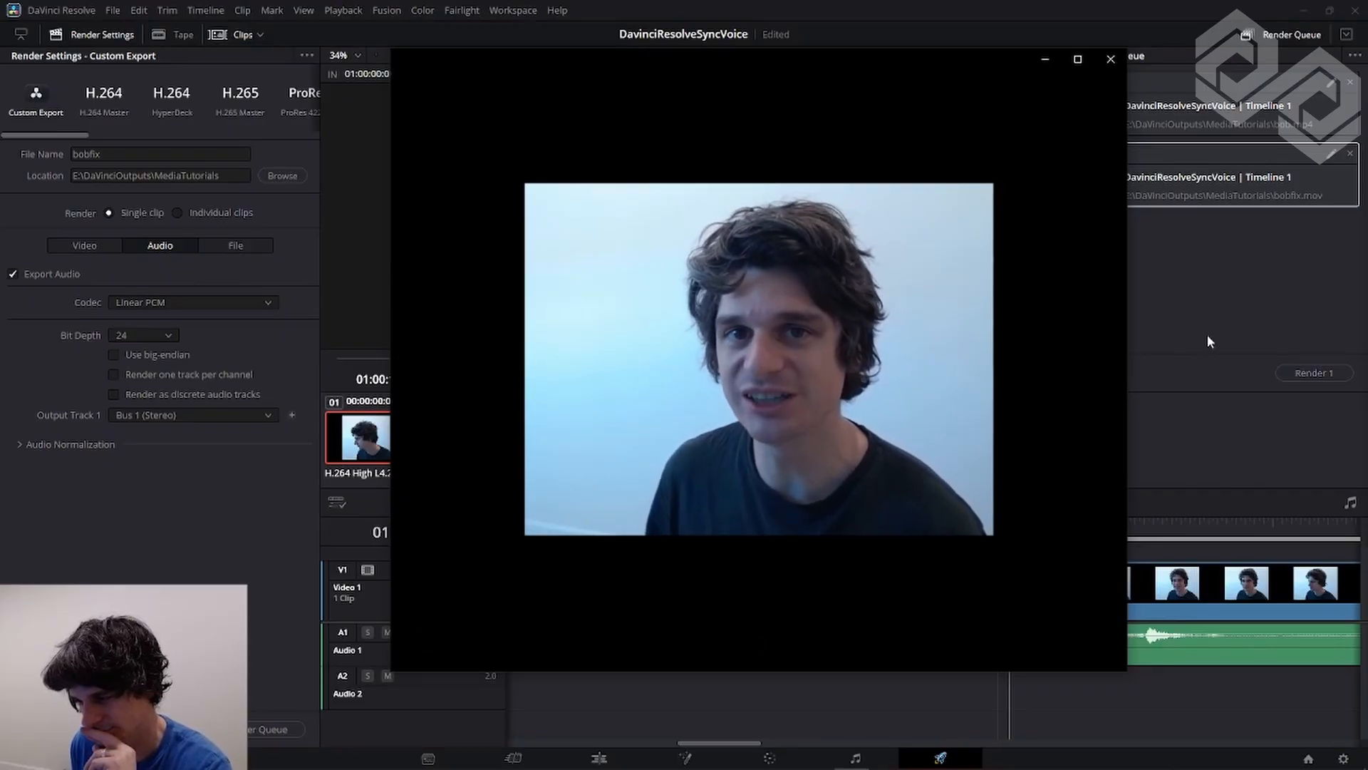
left_click(1109, 59)
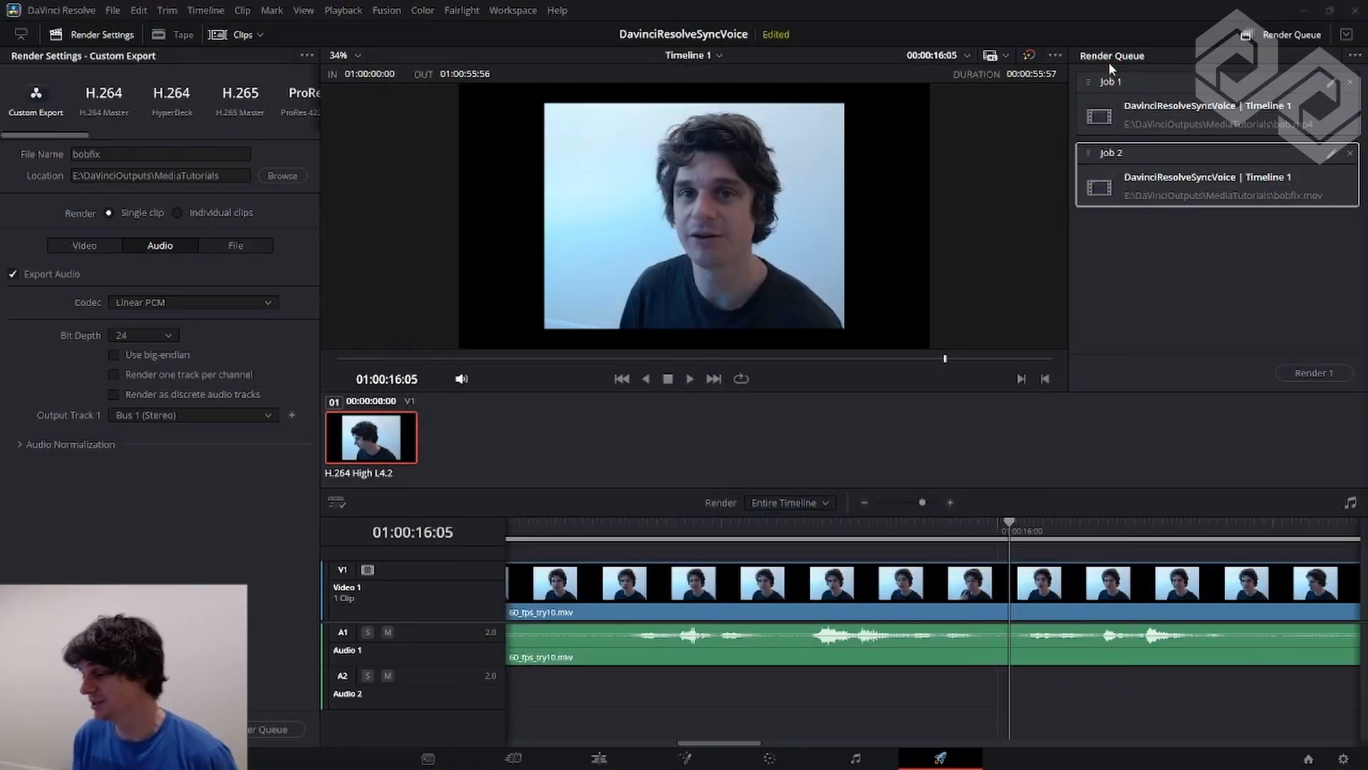